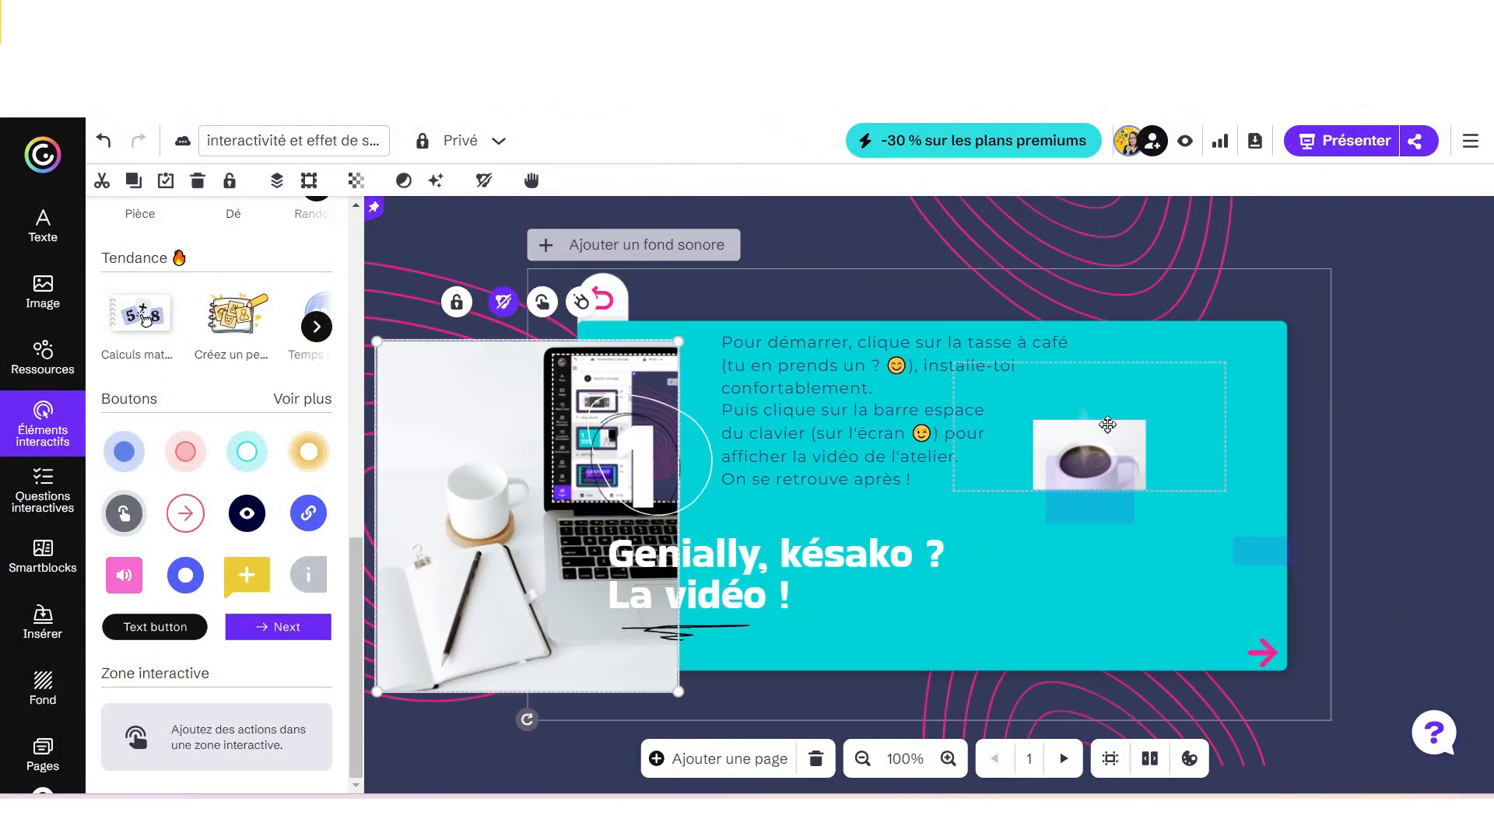
# - Place both instruction texts at the top of the slide and lay the steaming coffee image over the white cup
pyautogui.moveTo(1107, 424); pyautogui.dragTo(499, 448)
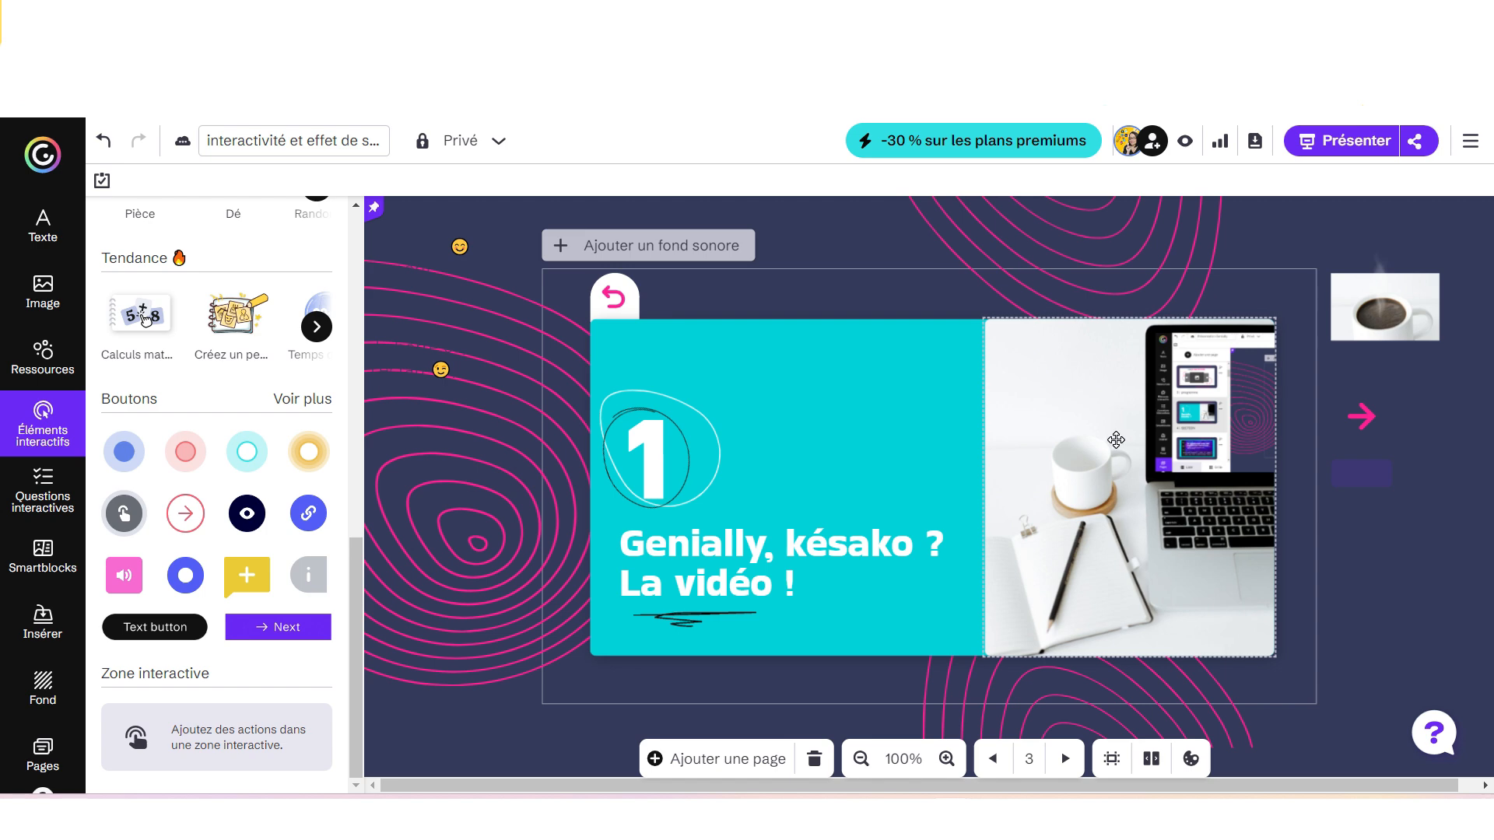
pyautogui.moveTo(409, 245); pyautogui.dragTo(852, 360)
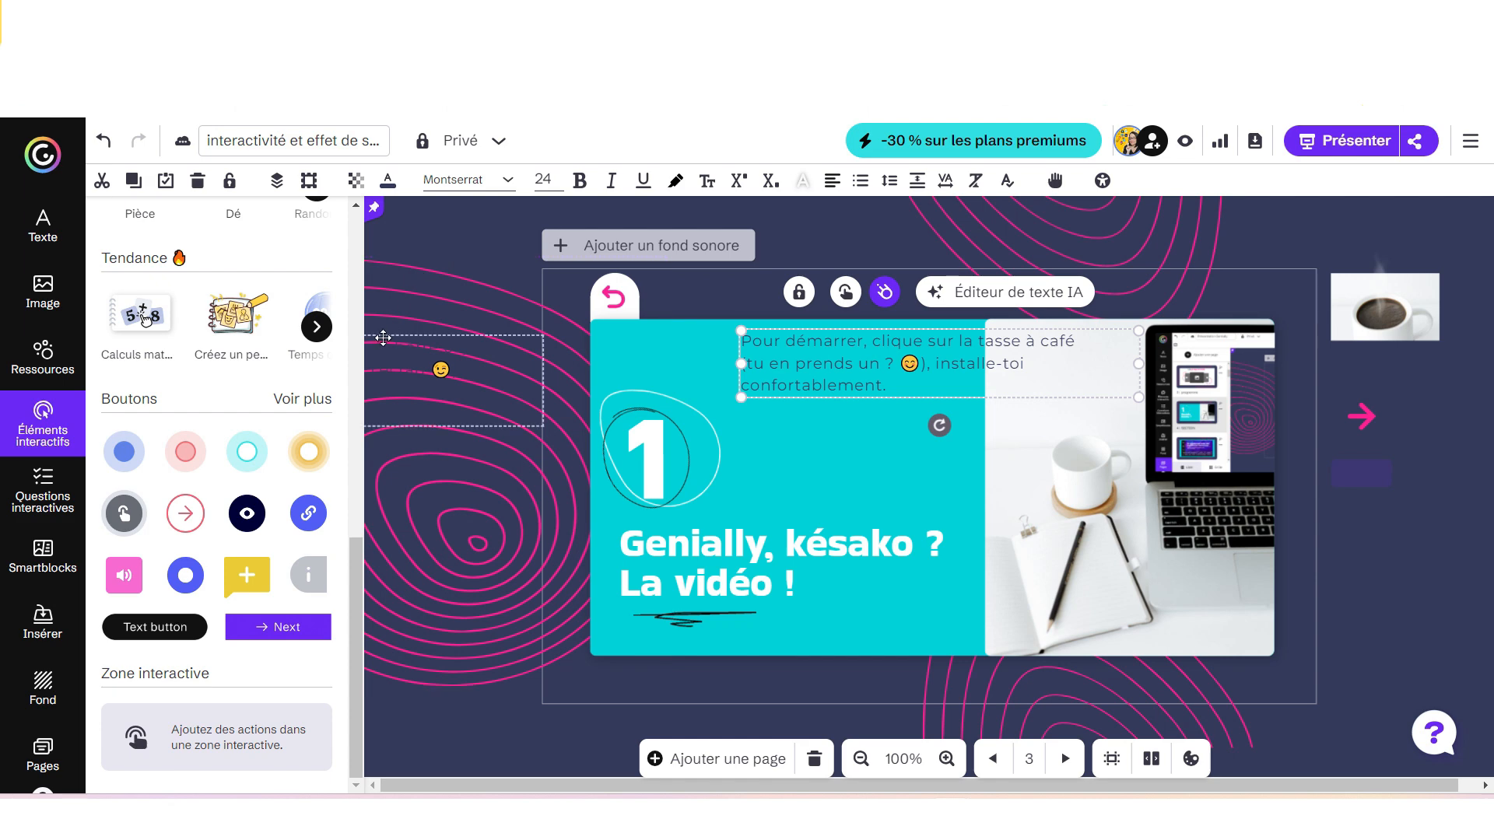
pyautogui.moveTo(381, 337); pyautogui.dragTo(873, 406)
pyautogui.moveTo(1399, 324); pyautogui.dragTo(1093, 455)
pyautogui.click(1367, 291)
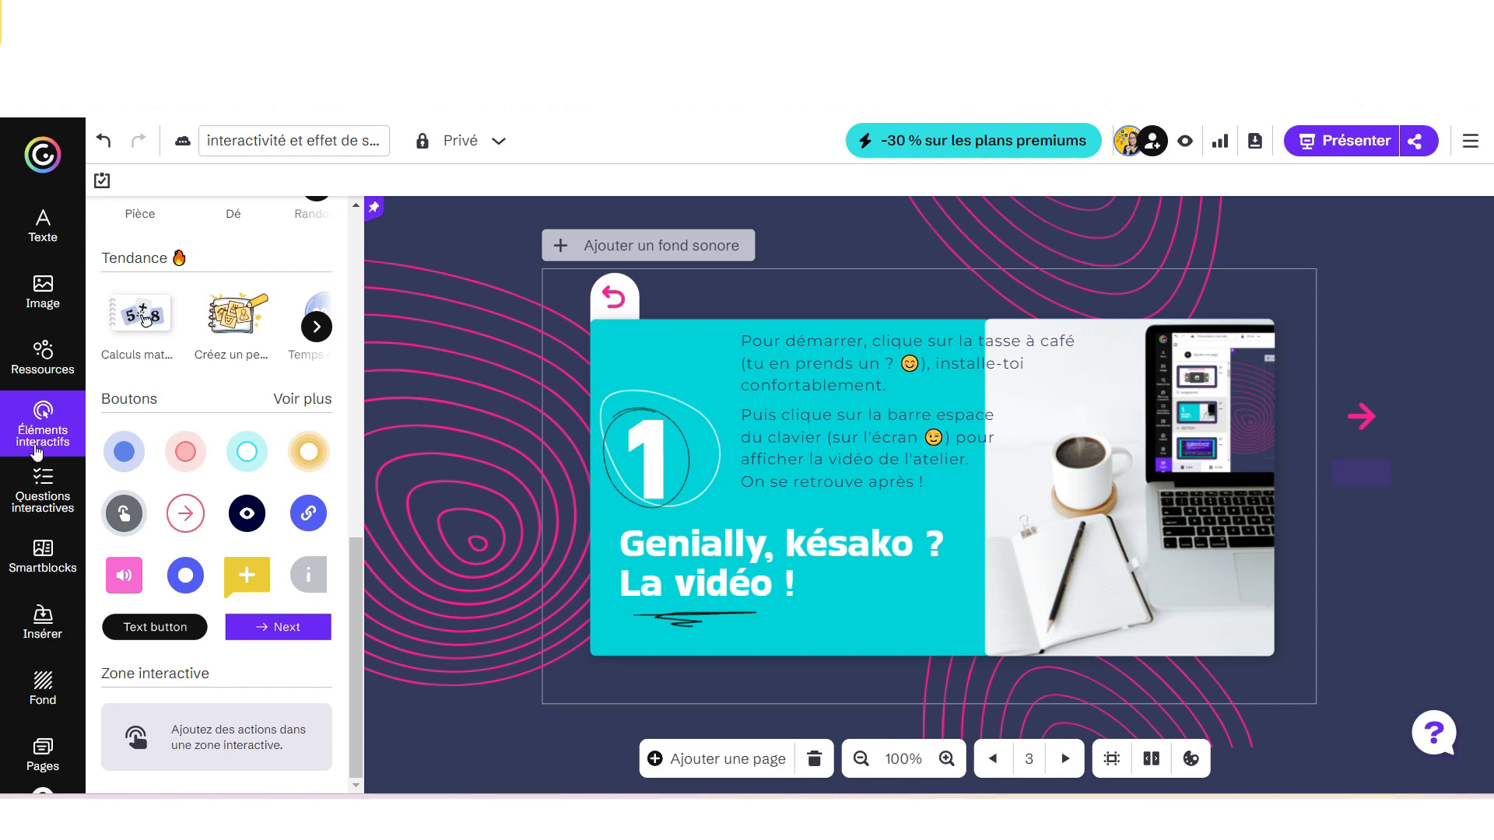
# - Add an interactive zone fitted over the coffee cup and make it reveal the coffee image and the second instruction text
pyautogui.click(187, 728)
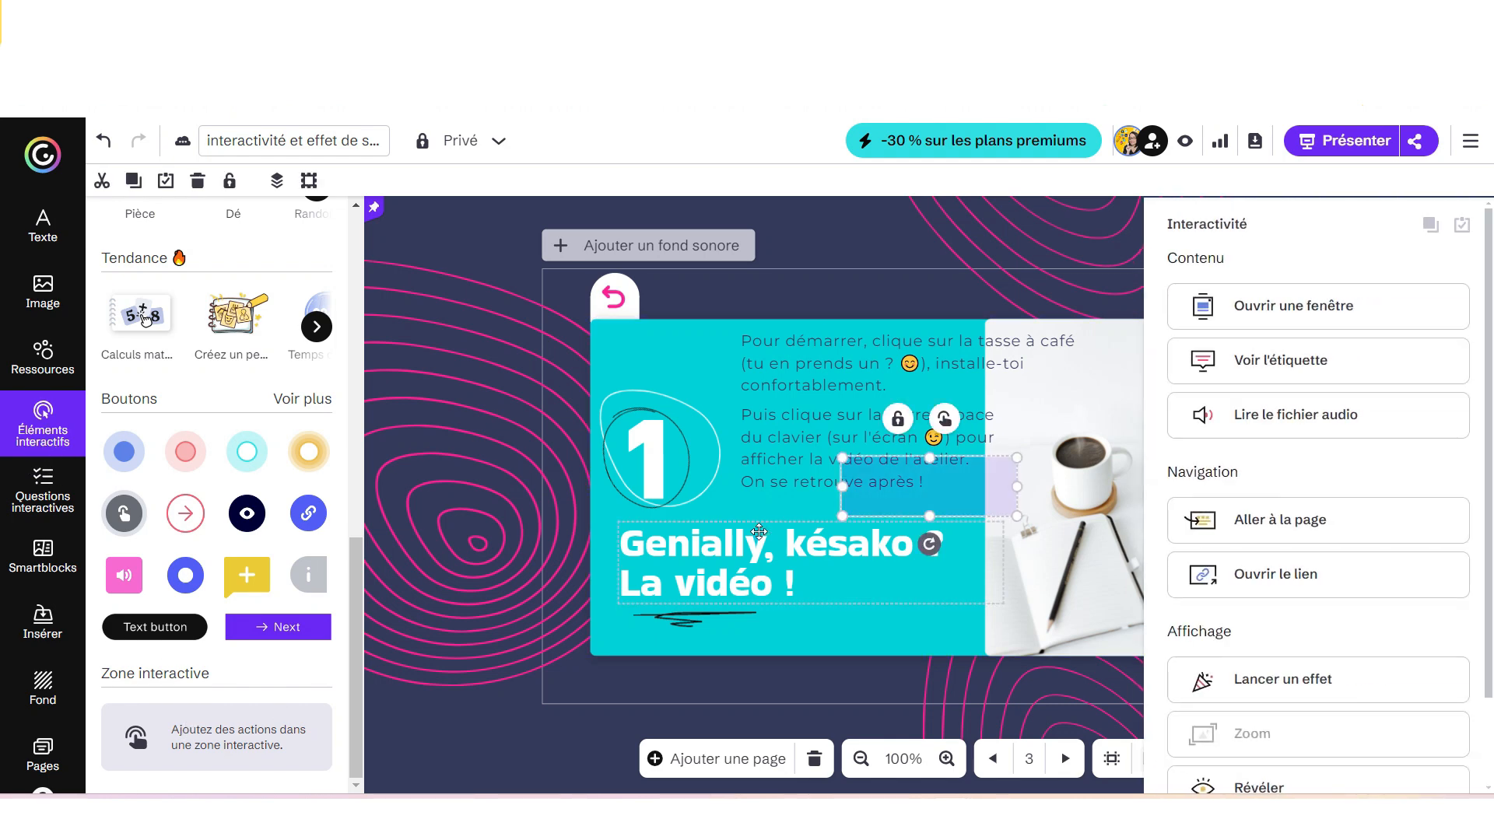
pyautogui.moveTo(833, 491); pyautogui.dragTo(1089, 481)
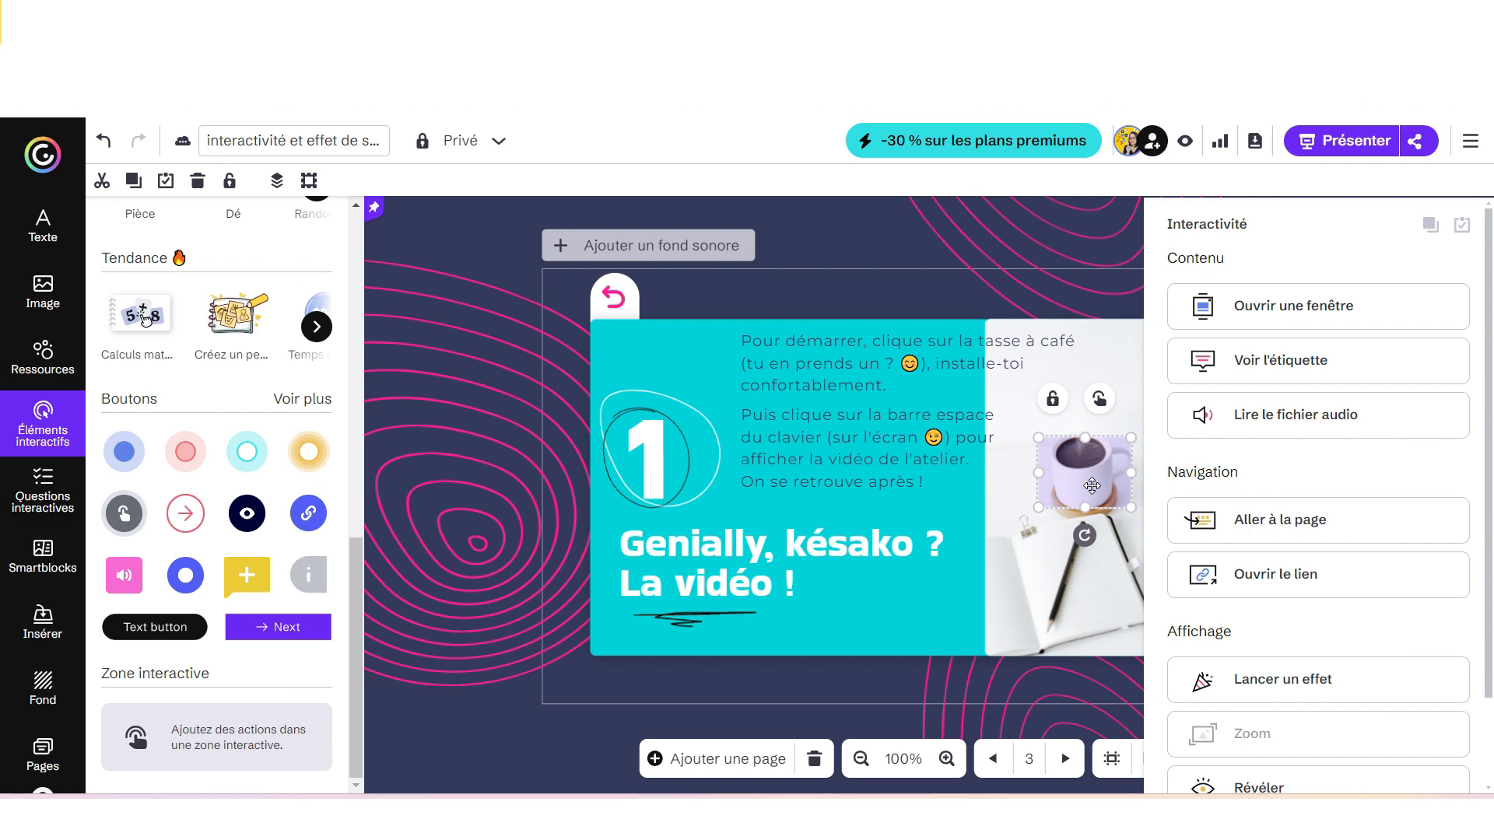
pyautogui.scroll(-2, 1311, 704)
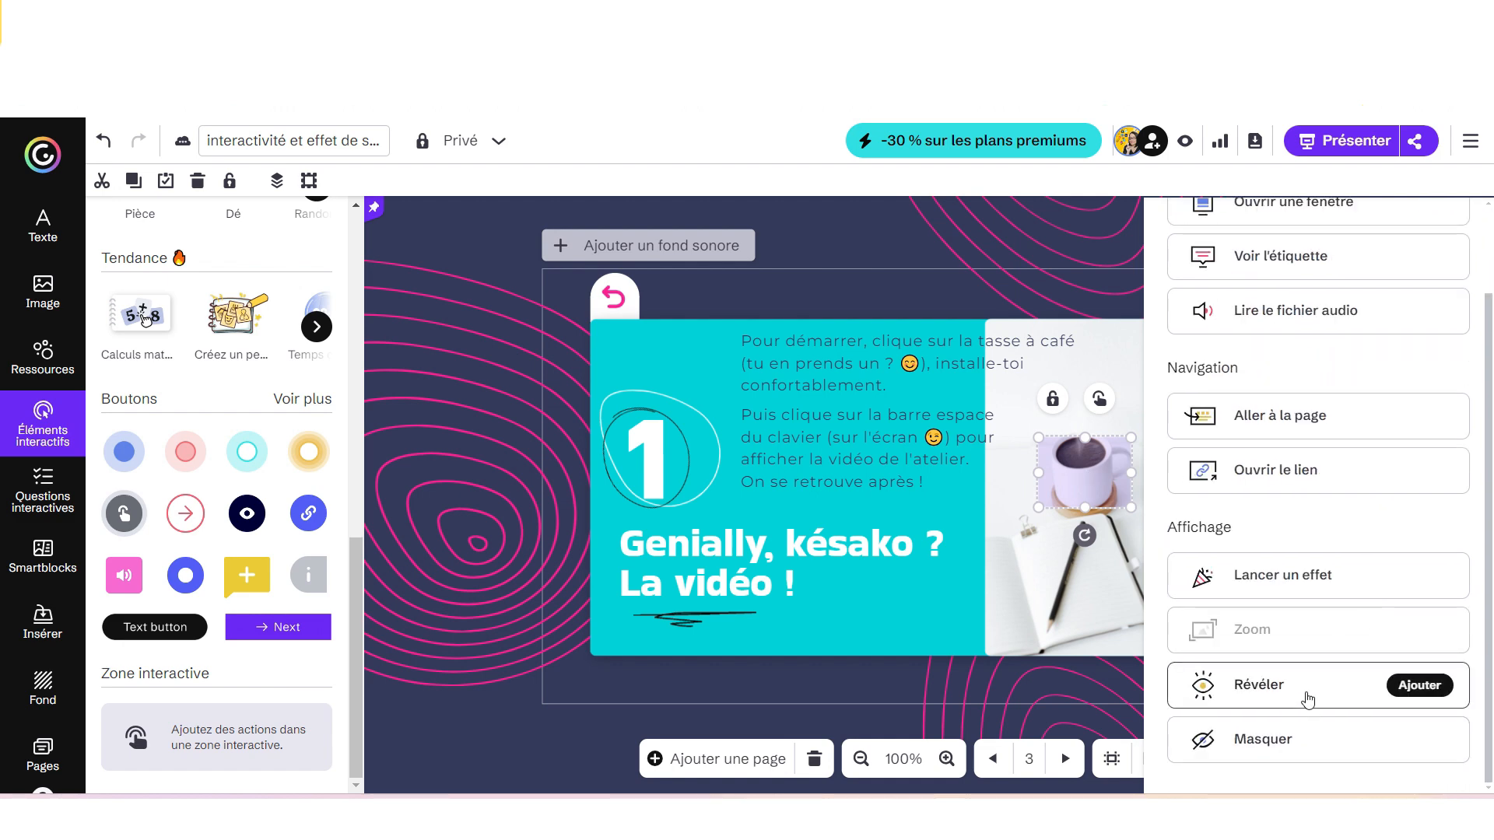
pyautogui.click(1308, 700)
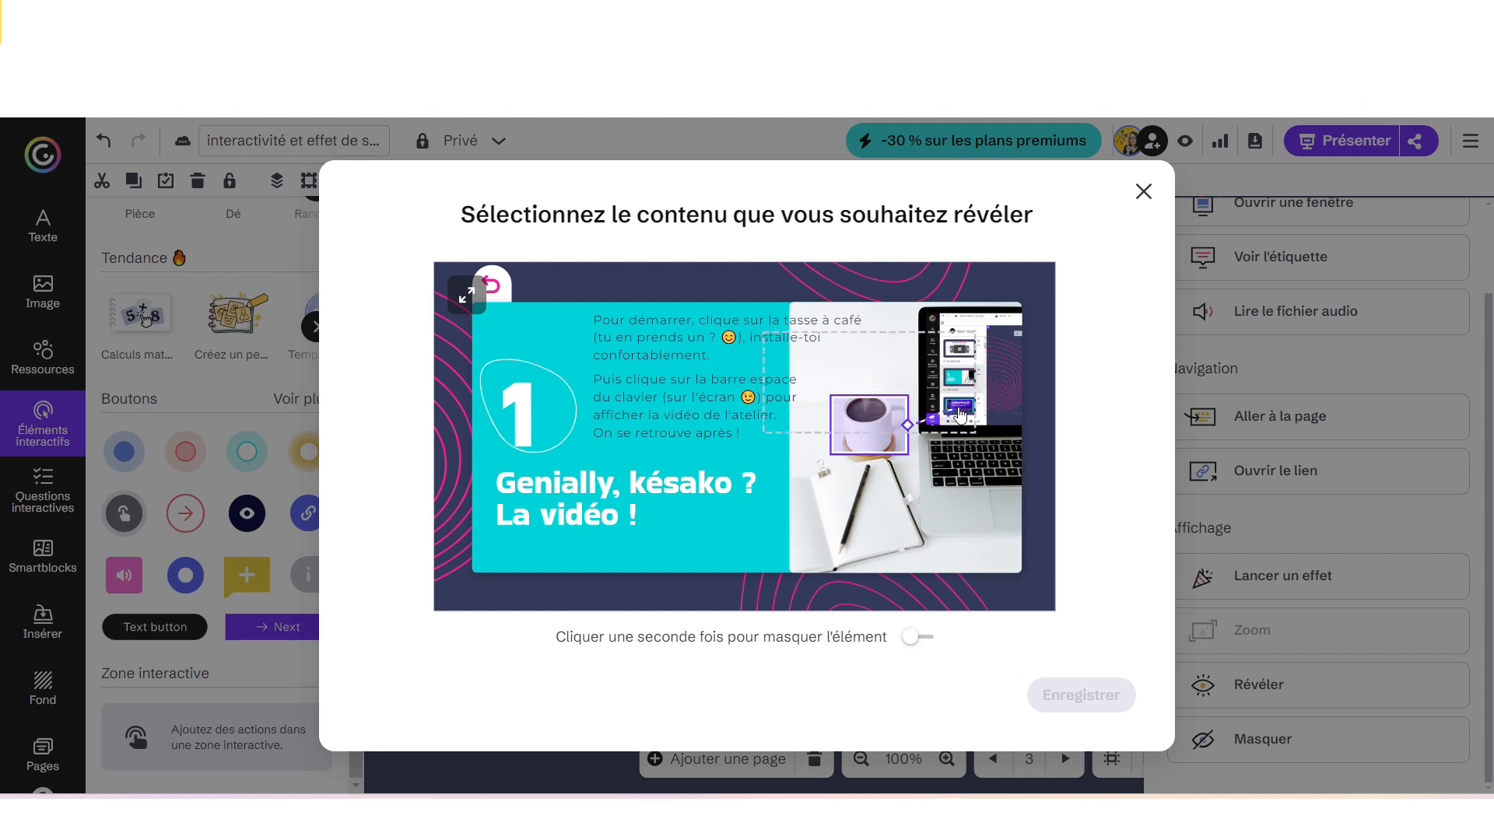
pyautogui.click(912, 376)
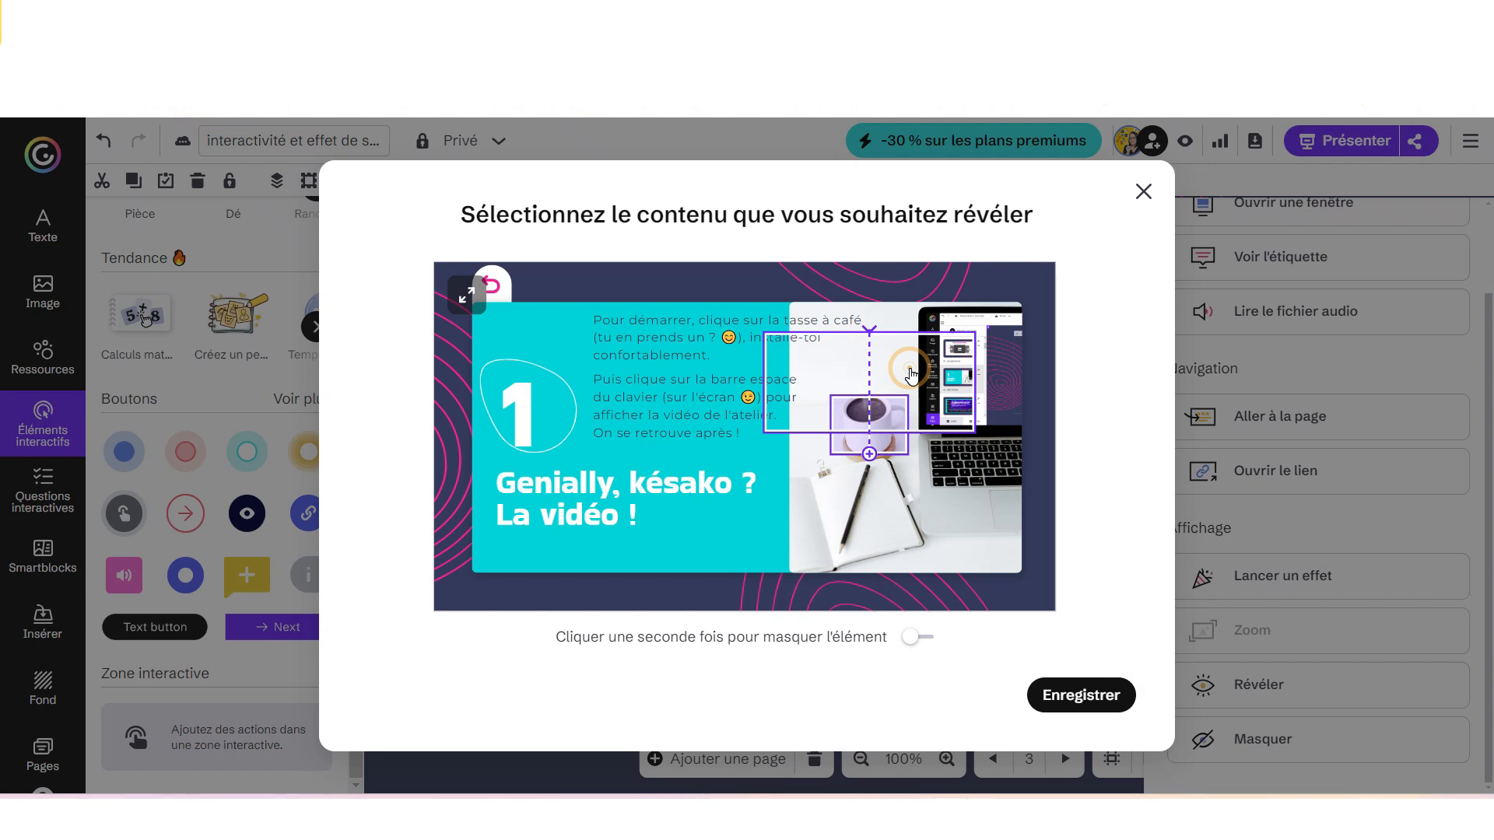
pyautogui.click(869, 455)
pyautogui.click(695, 420)
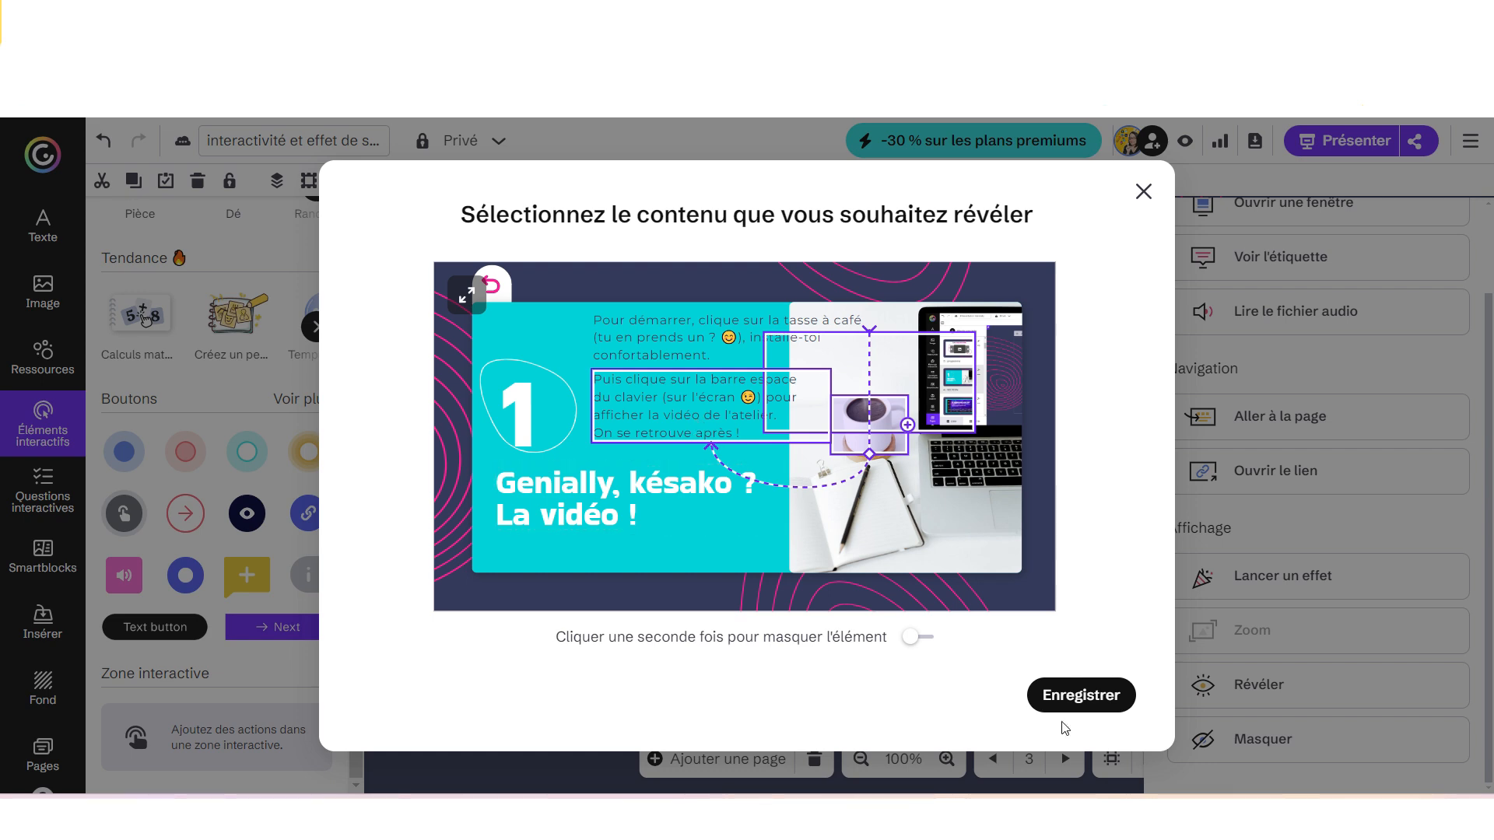
pyautogui.click(1073, 700)
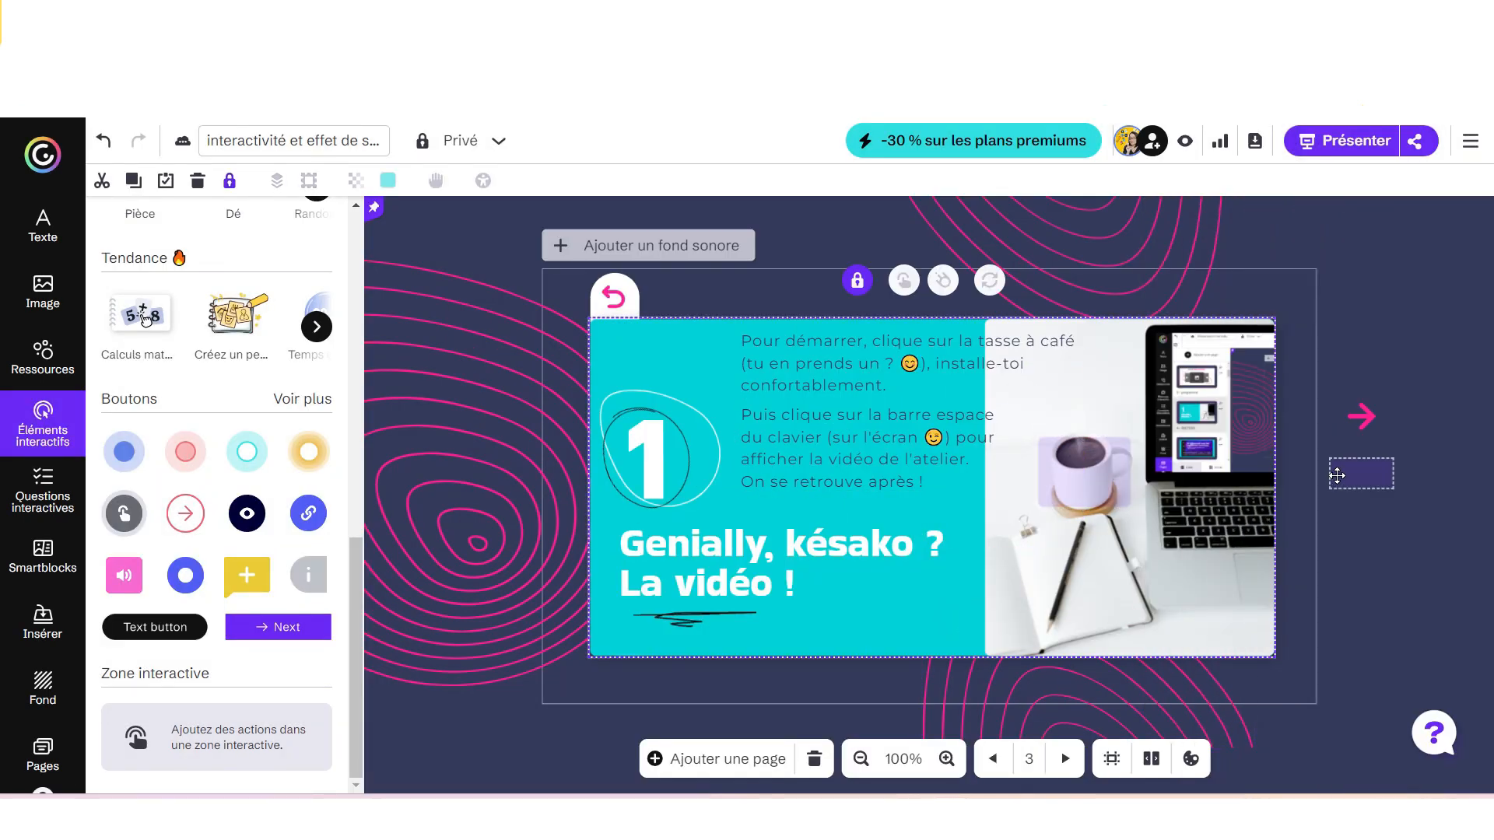
# - Position the existing interactive zone over the laptop's space bar and the pink arrow at the photo's lower-right corner
pyautogui.moveTo(1368, 472); pyautogui.dragTo(1372, 510)
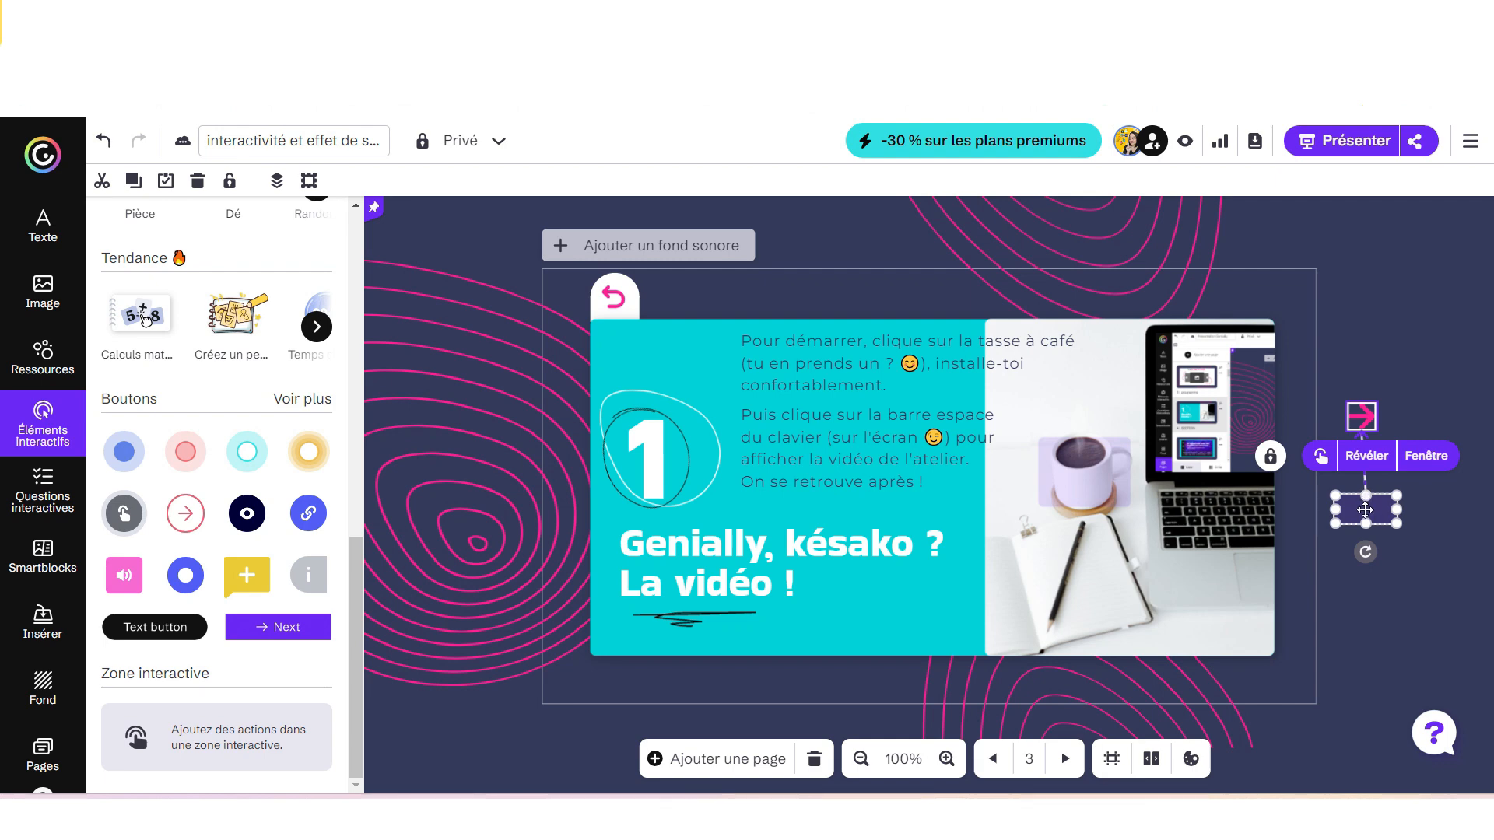
pyautogui.moveTo(1366, 509); pyautogui.dragTo(1252, 545)
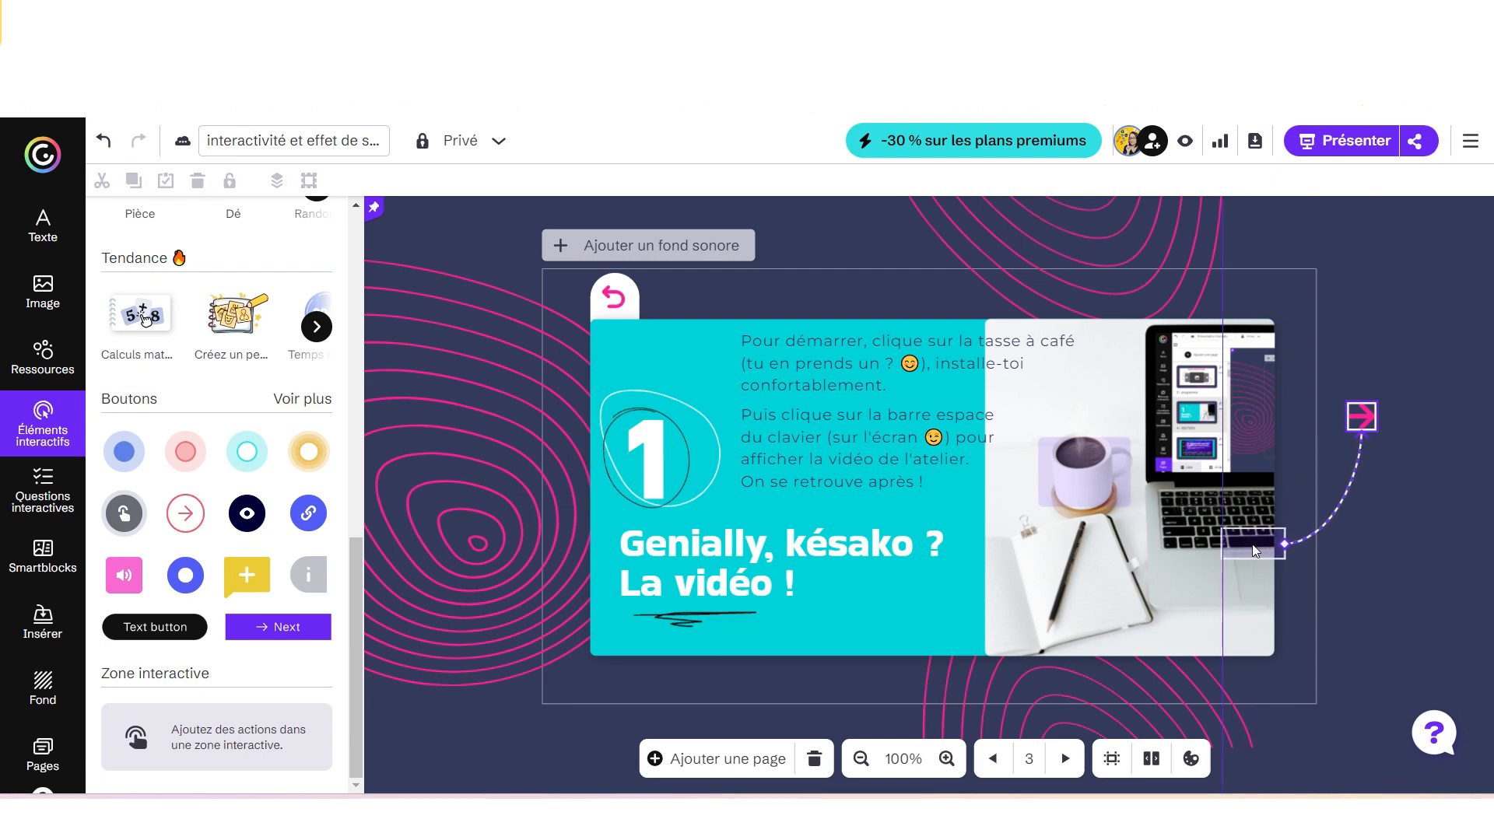
pyautogui.moveTo(1361, 416); pyautogui.dragTo(1262, 633)
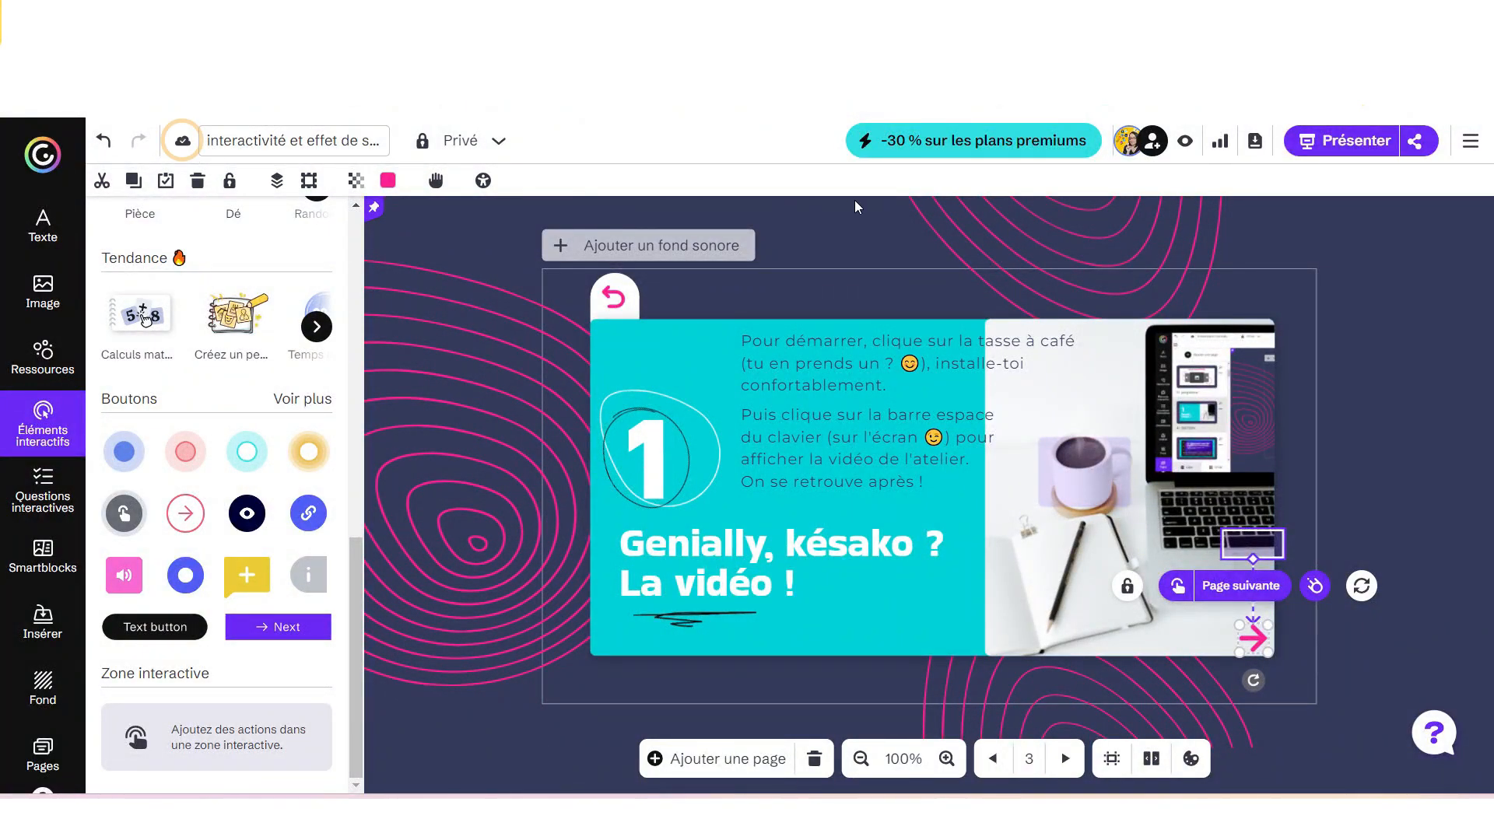
# - Preview the slide and test the coffee cup, the space bar's video window, the pink next arrow and the return arrow
pyautogui.click(1186, 142)
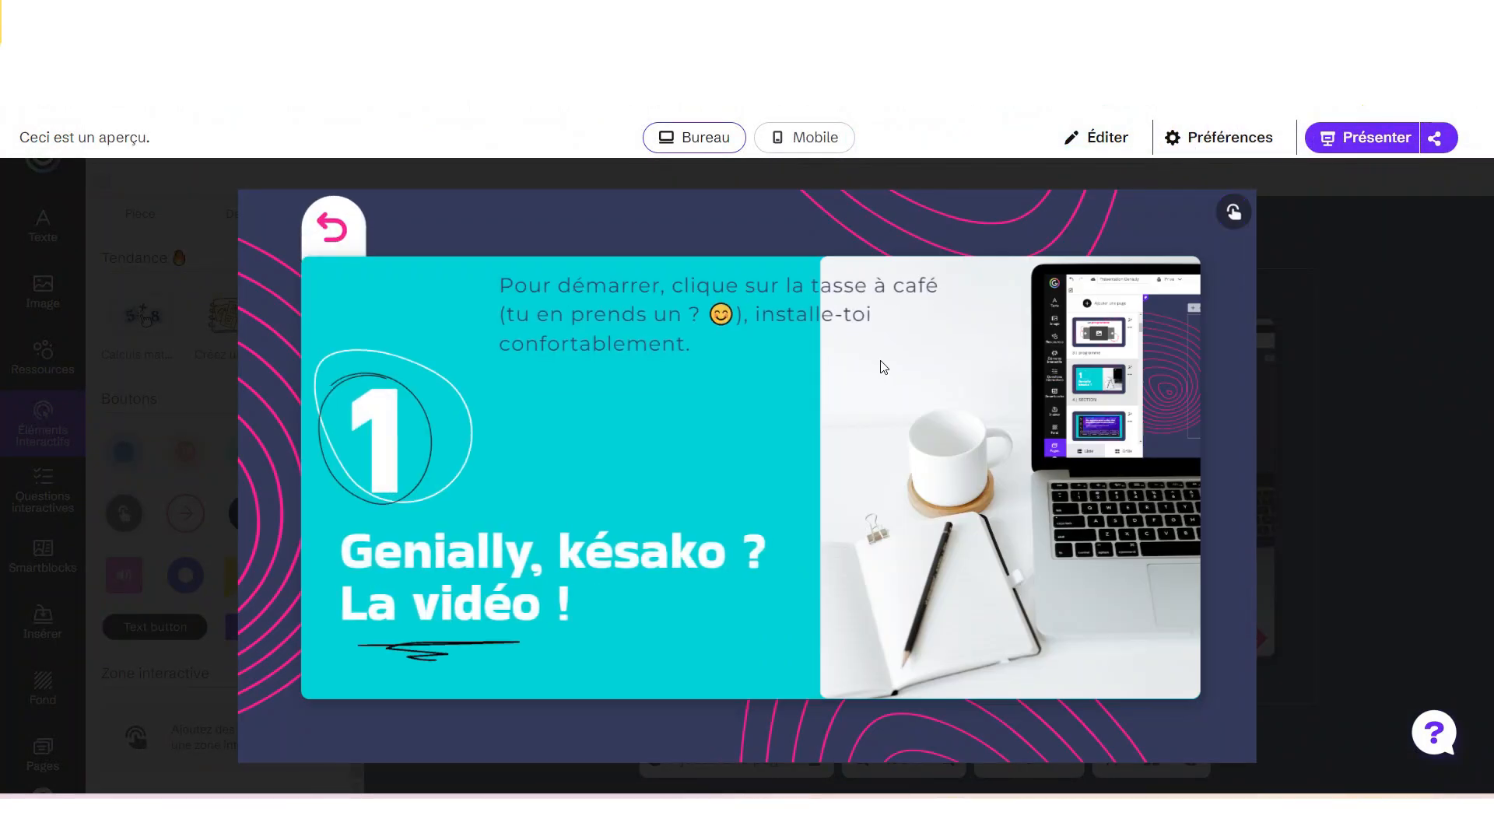
pyautogui.click(953, 448)
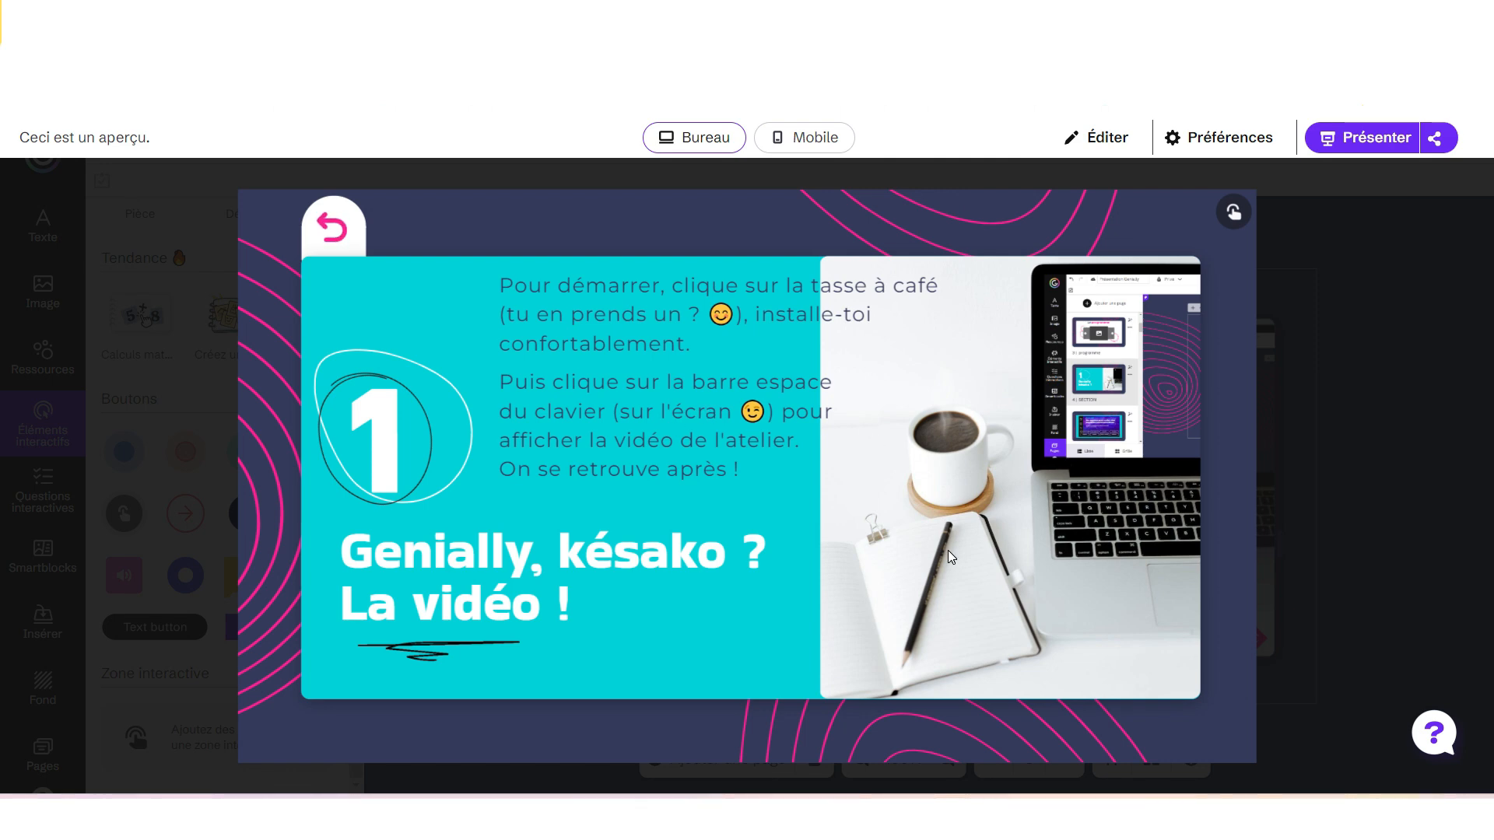
pyautogui.click(1175, 553)
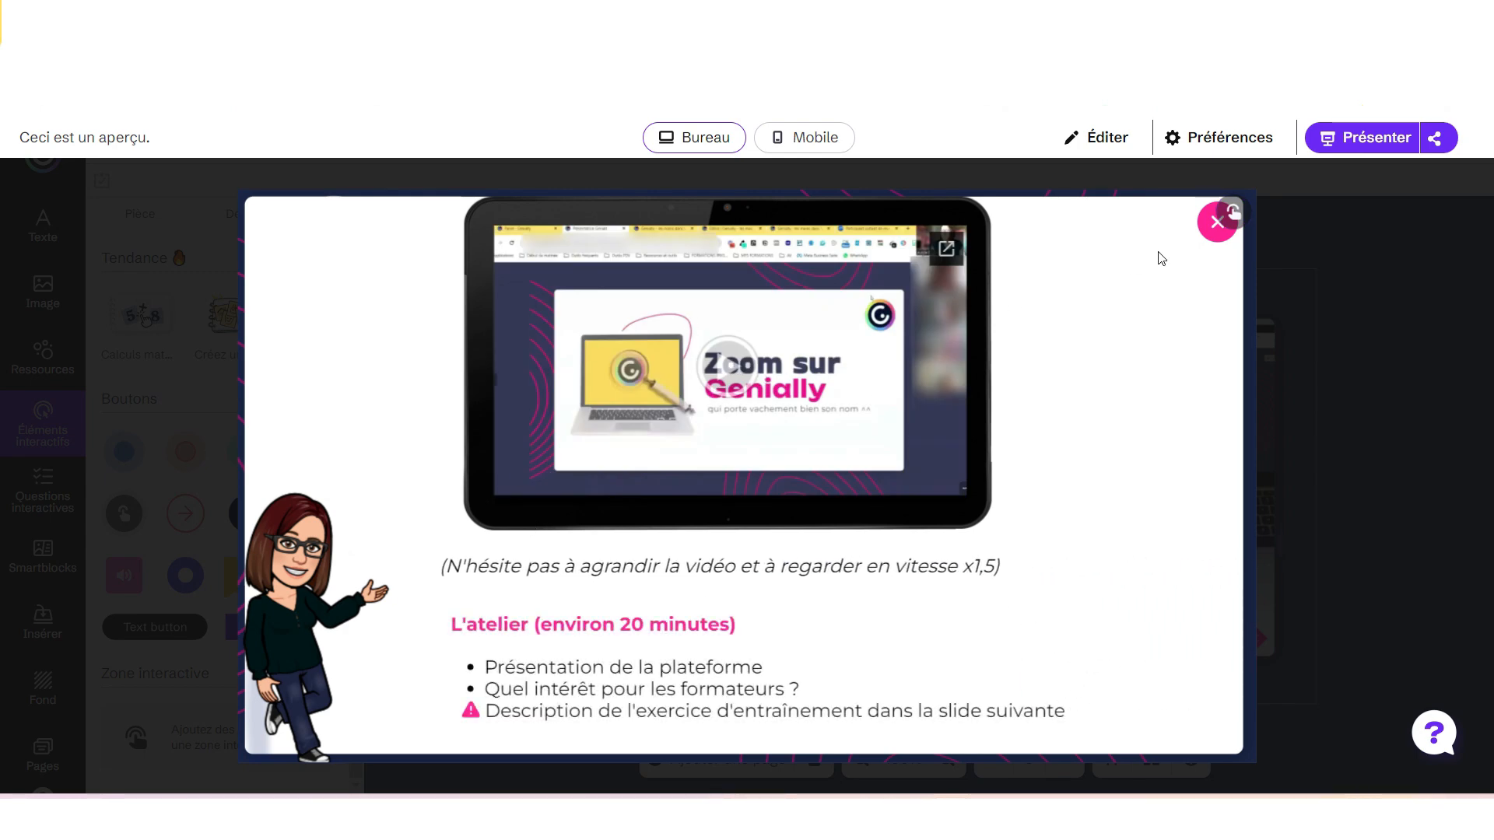
pyautogui.click(1218, 222)
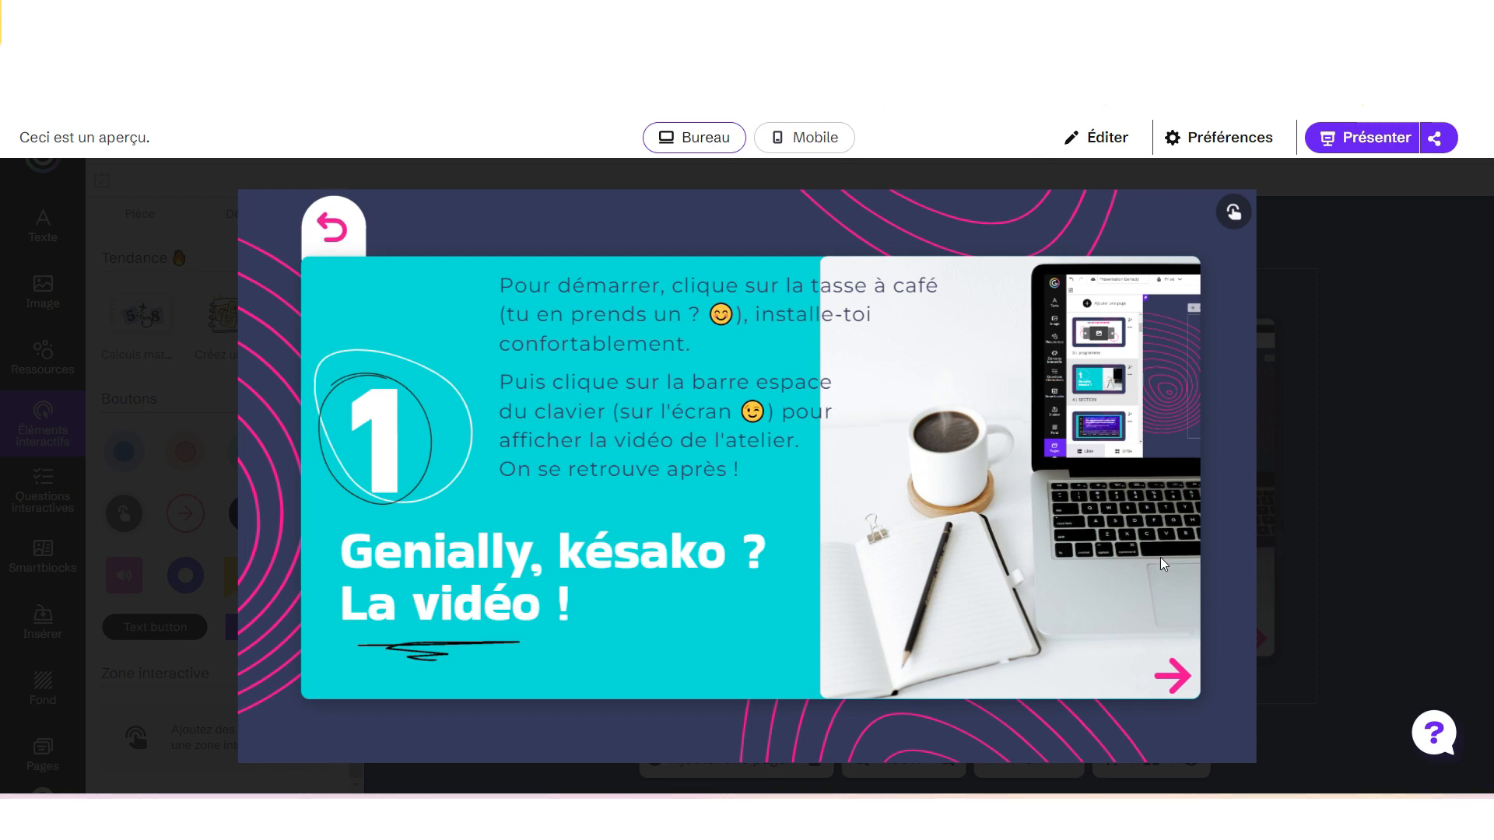
pyautogui.press('space')
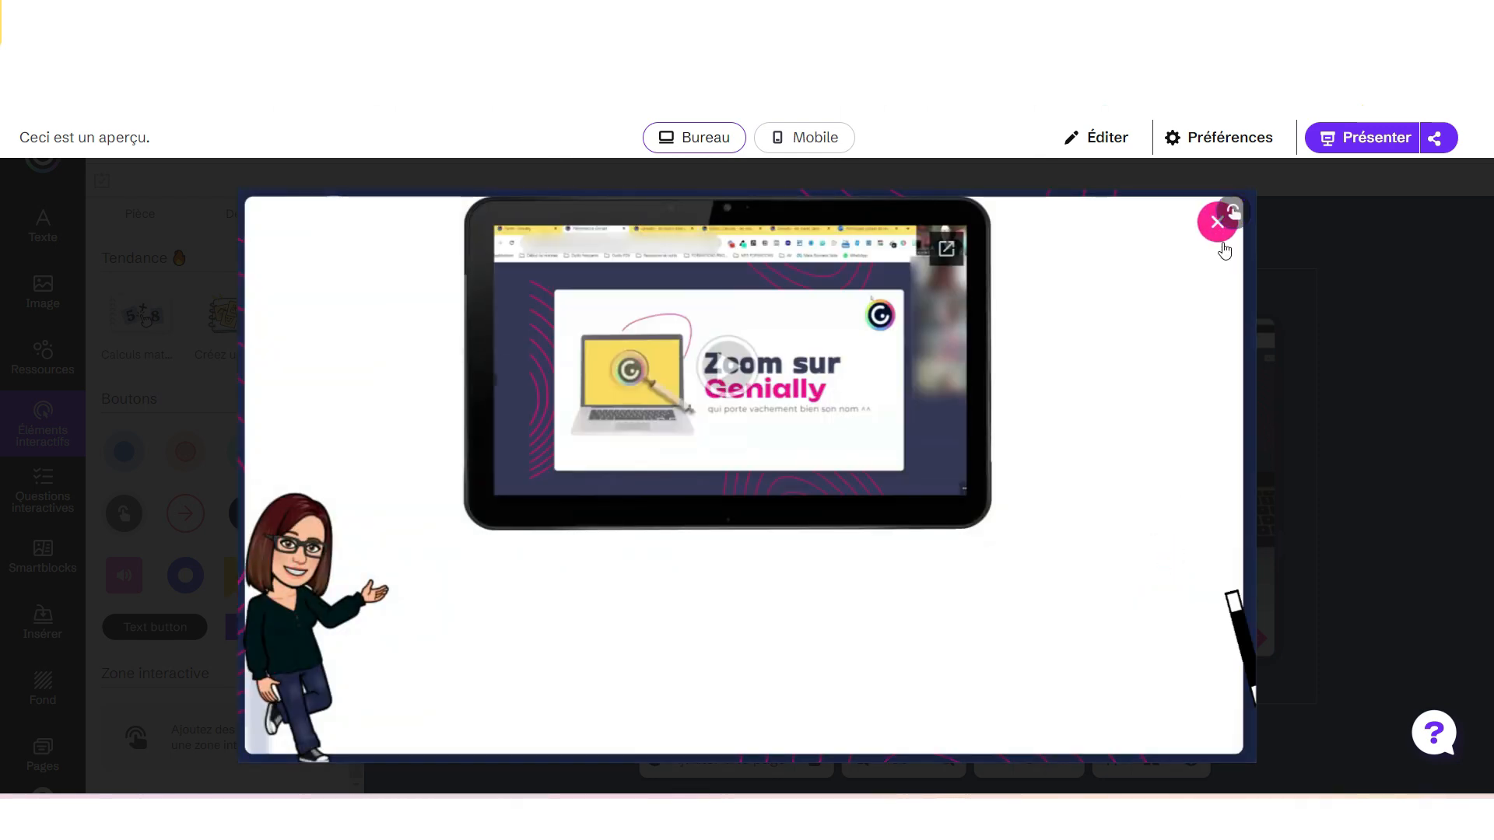
pyautogui.click(1220, 243)
pyautogui.click(1173, 681)
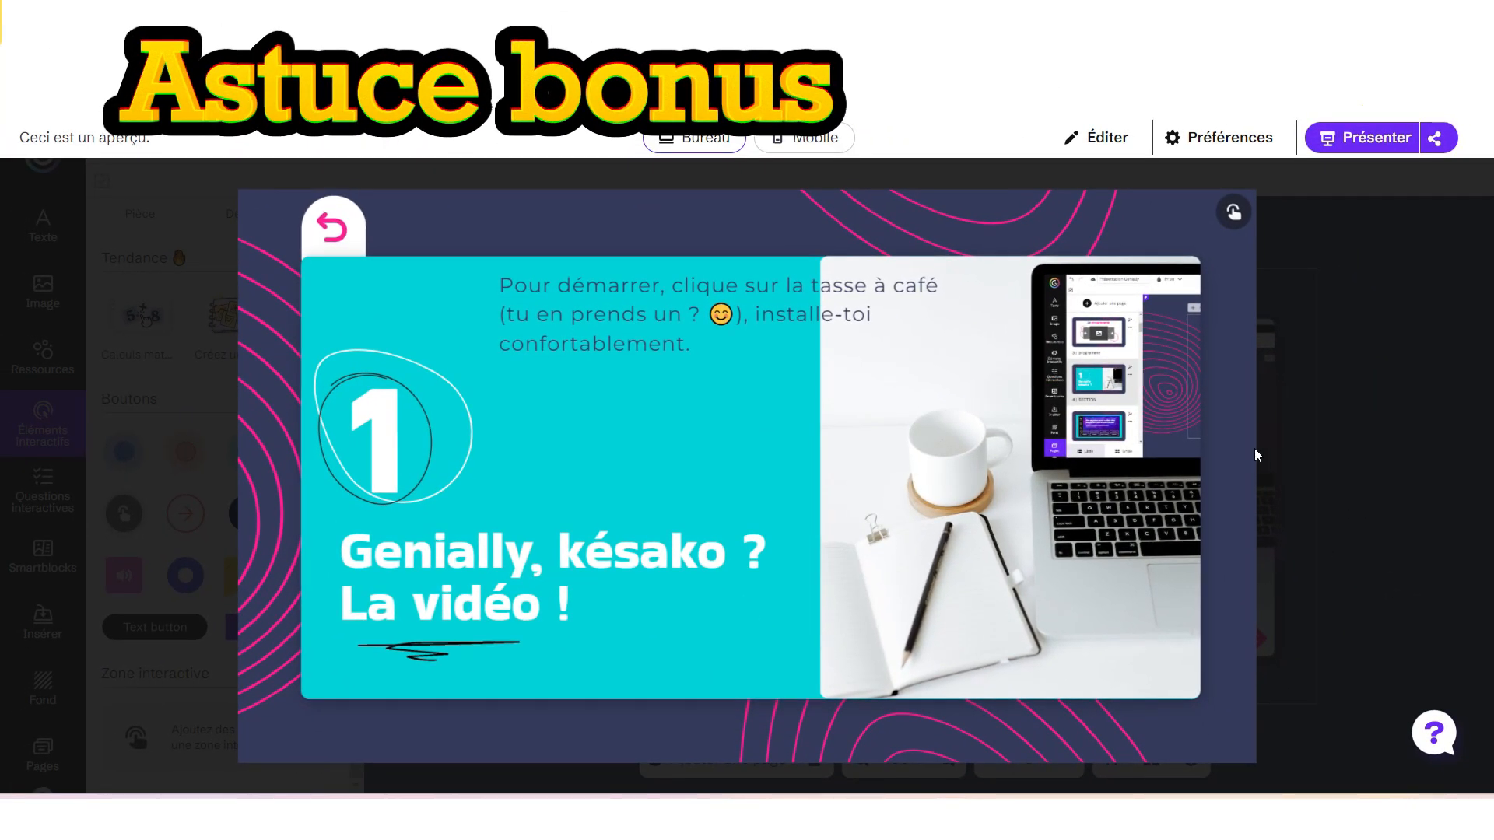
pyautogui.click(323, 229)
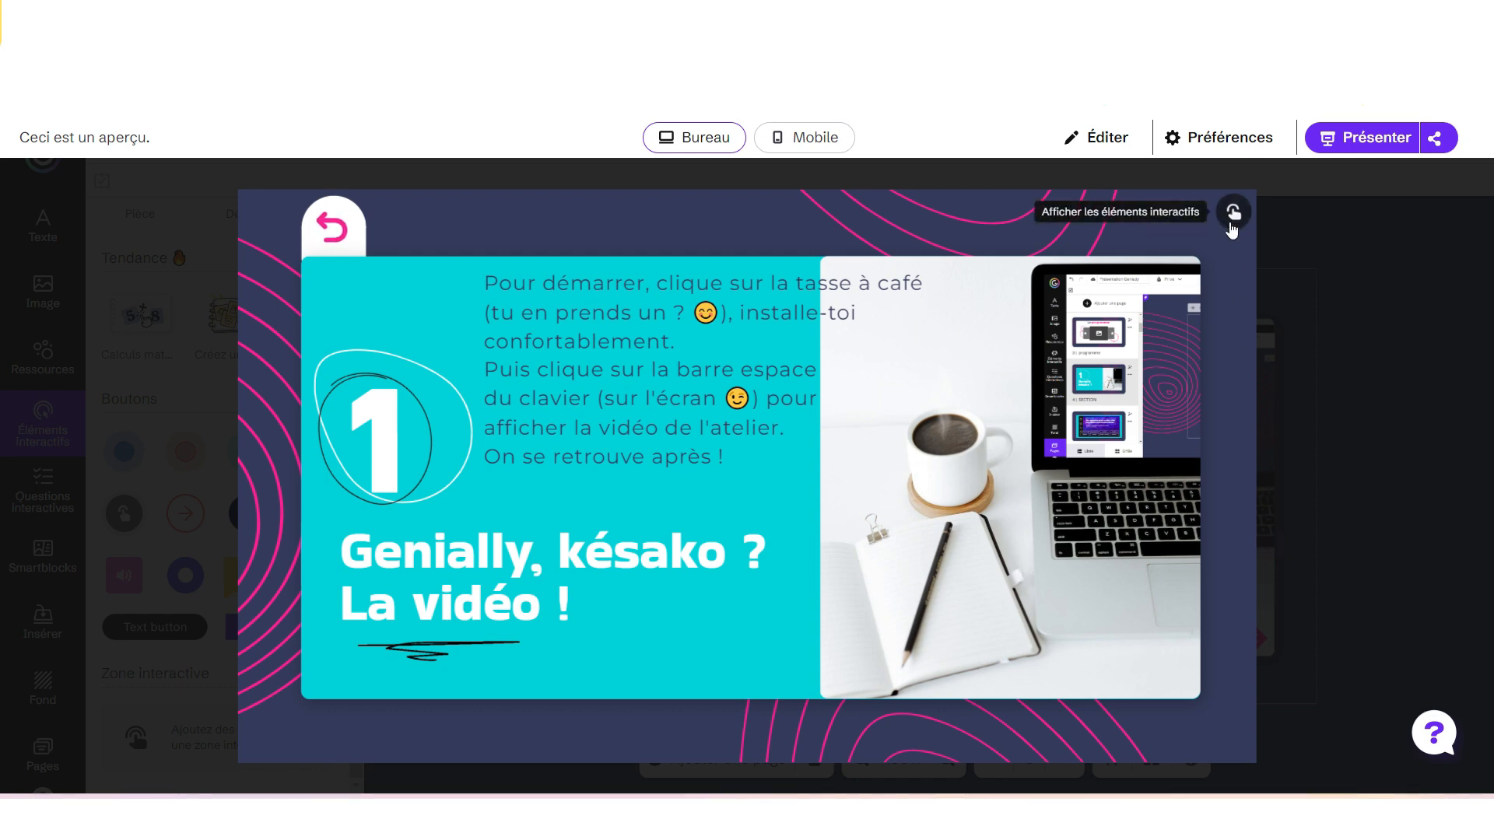
# - Turn off the Indicateur d'interactivité display option, test the cup's reveal in the preview, and return to the editor
pyautogui.click(1231, 224)
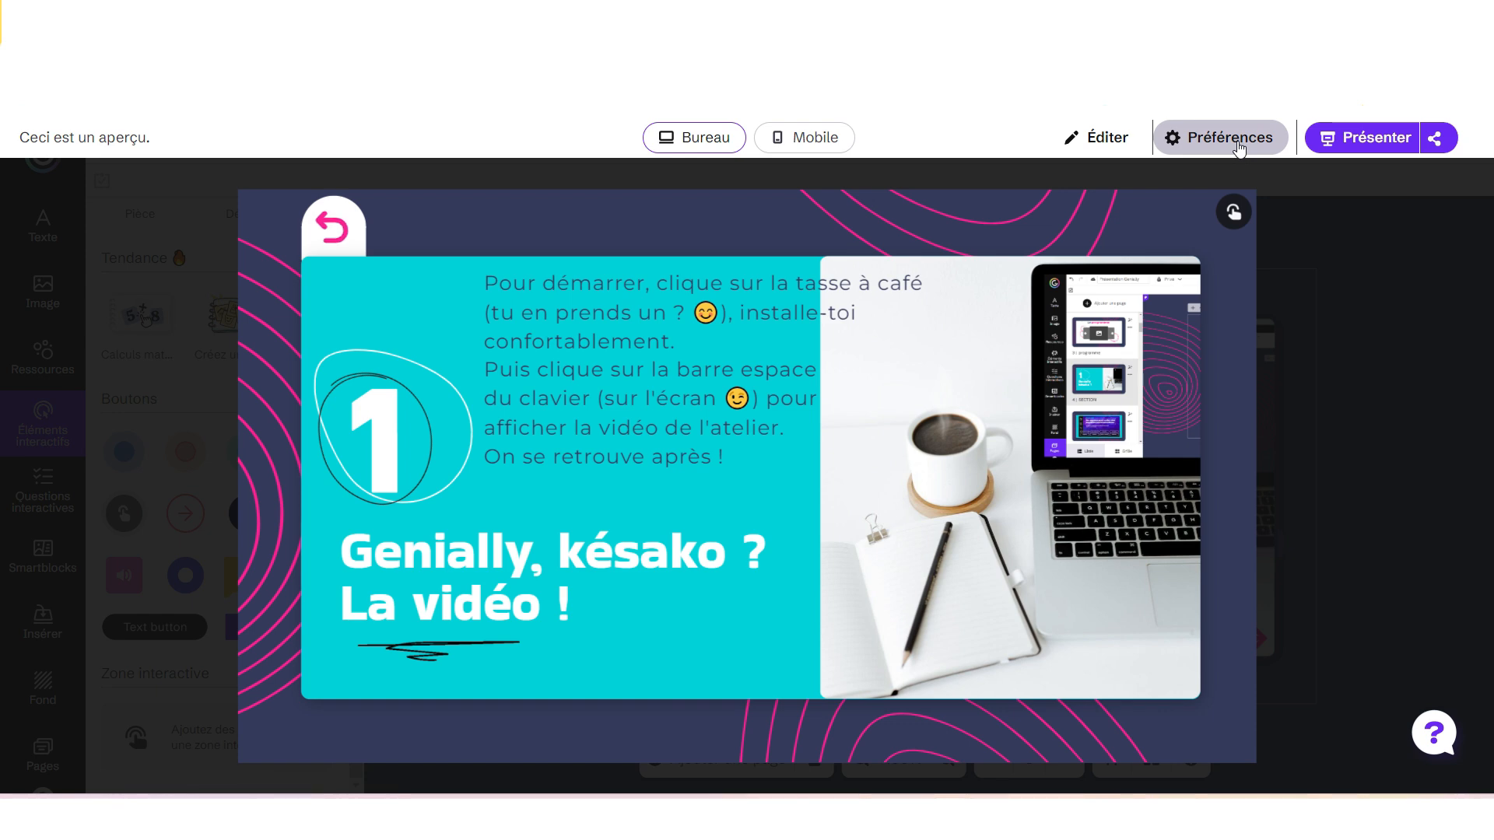
pyautogui.click(1239, 146)
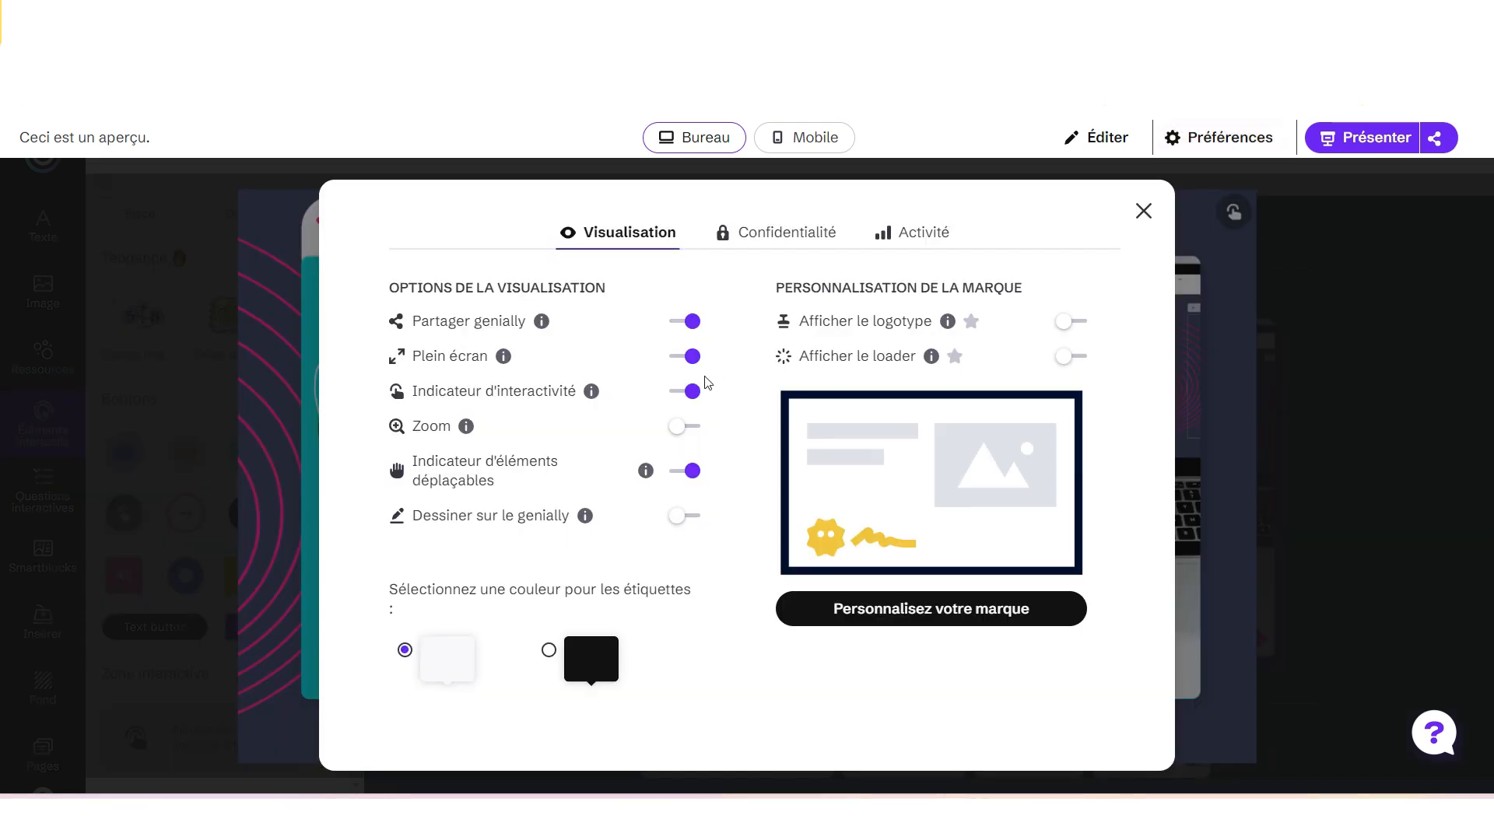
pyautogui.click(692, 390)
pyautogui.click(1280, 481)
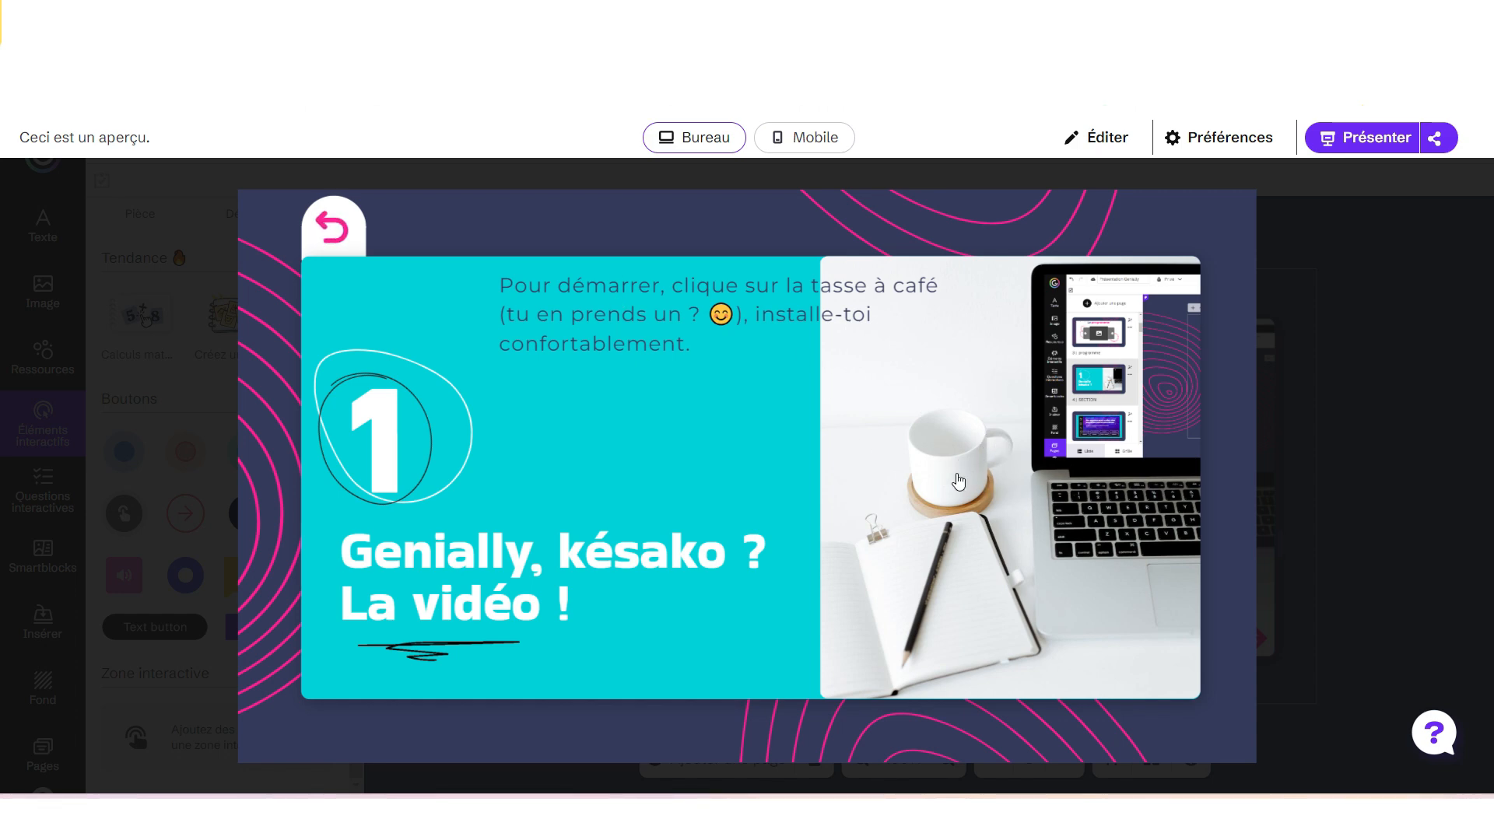
pyautogui.click(951, 456)
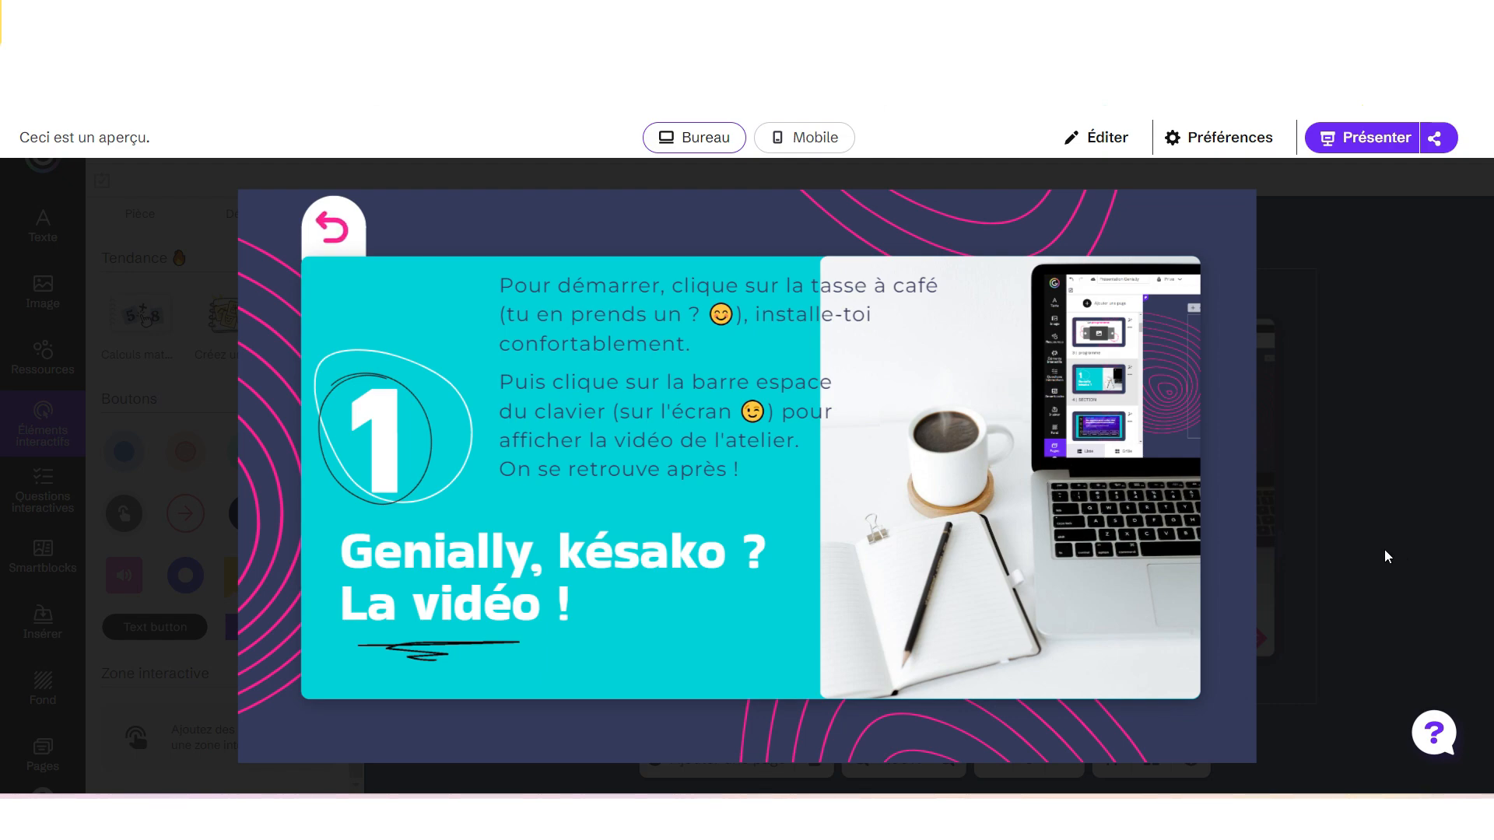
pyautogui.press('Escape')
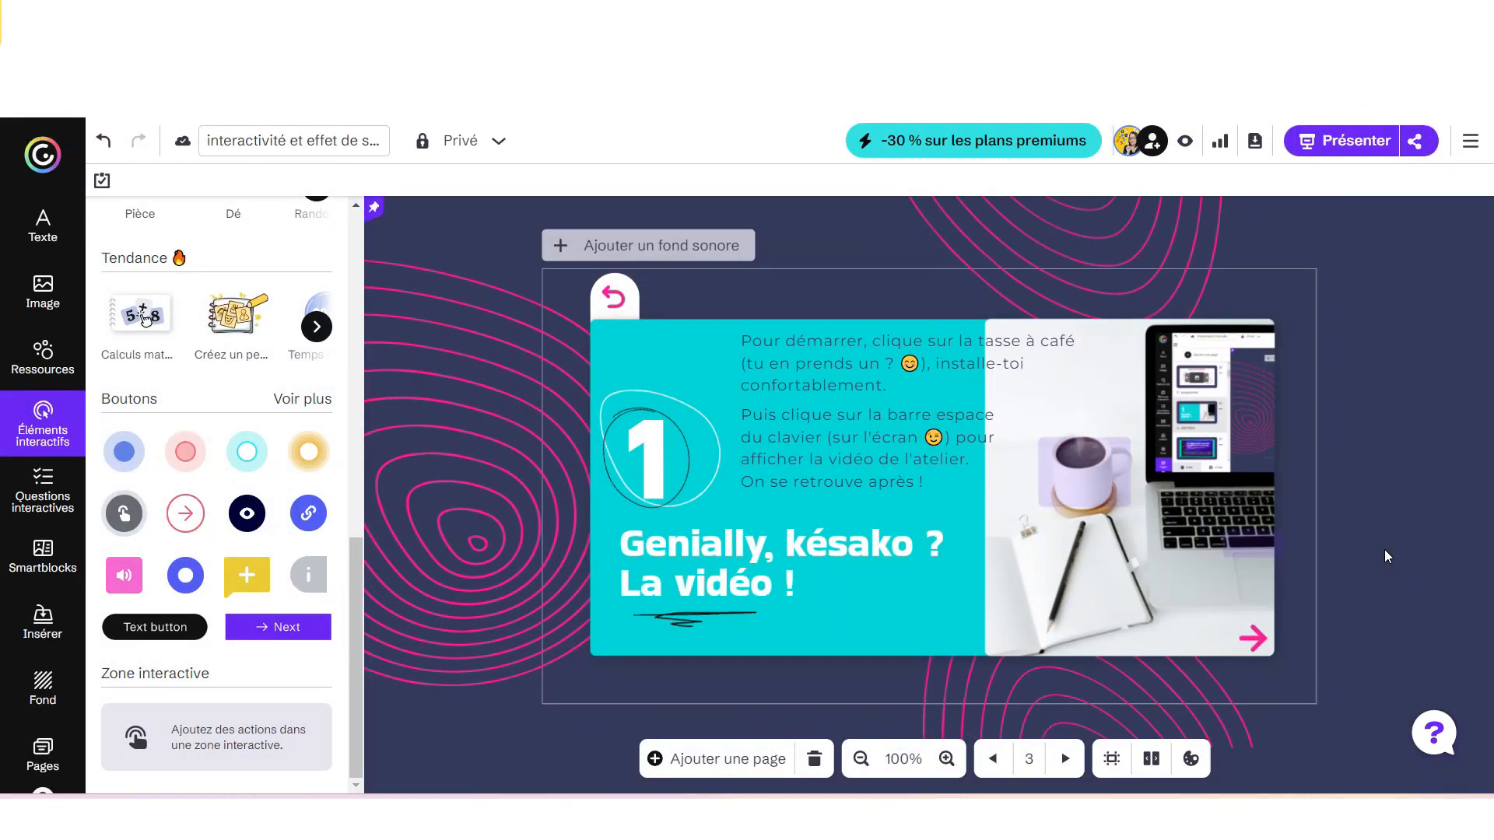